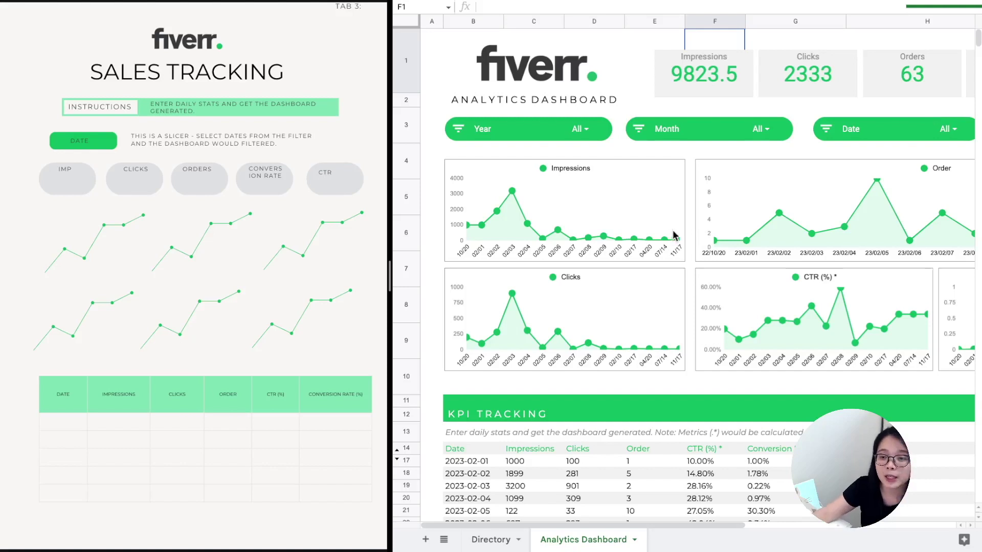
Duplicate the placeholder rectangle into a bottom row and widen the bottom-right block.
scroll(685, 233, down, 3)
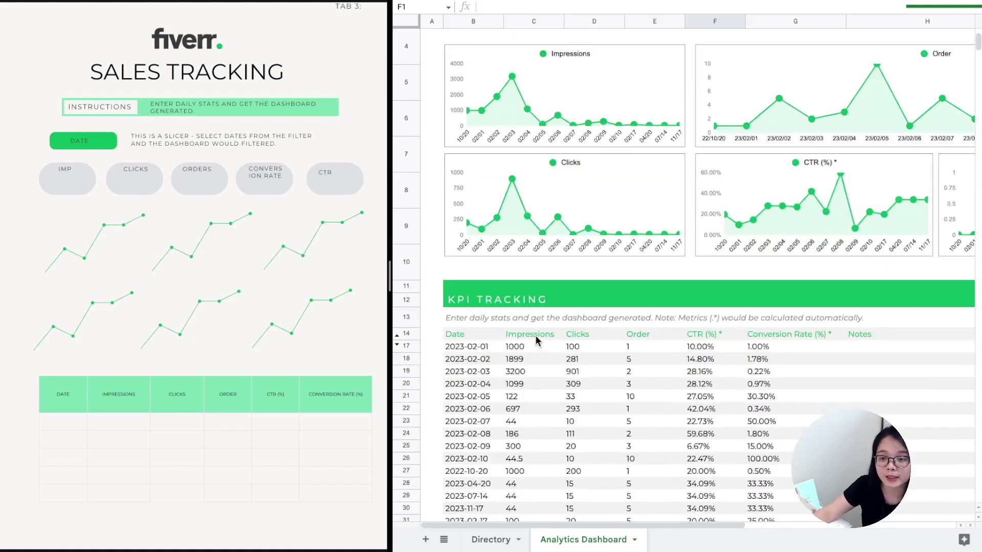
scroll(883, 362, up, 3)
scroll(883, 361, down, 2)
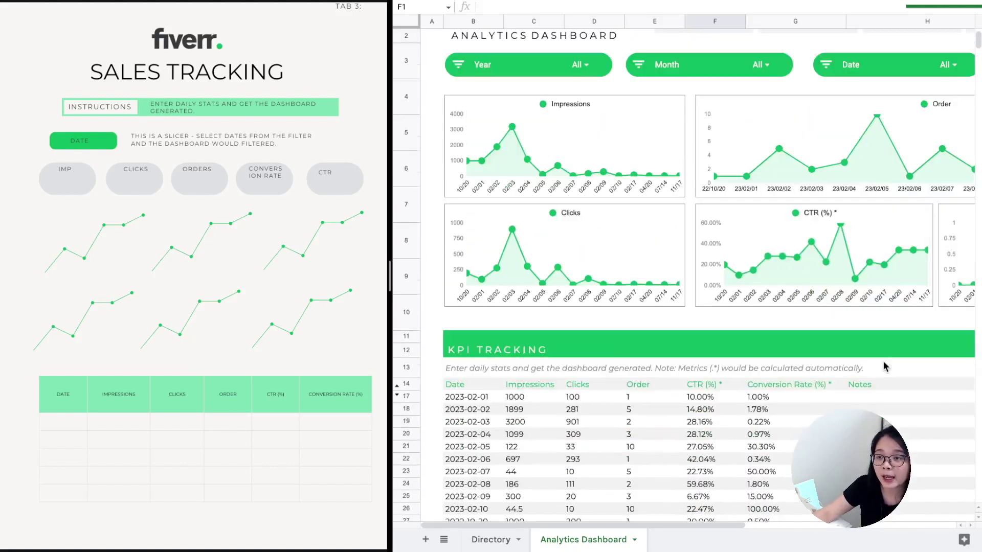
scroll(882, 361, up, 2)
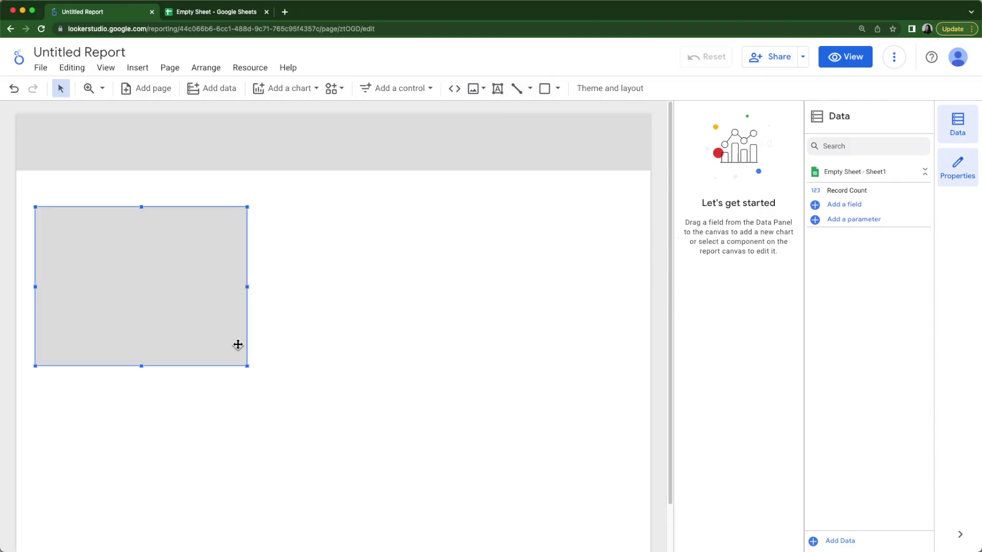
key(ctrl+d)
drag(153, 302, 160, 438)
key(ctrl+d)
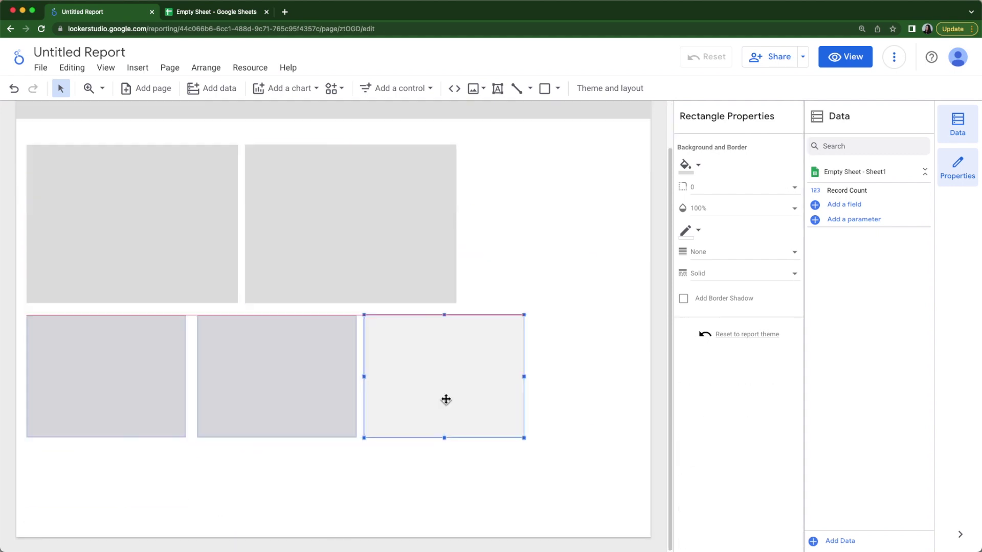
drag(524, 377, 640, 377)
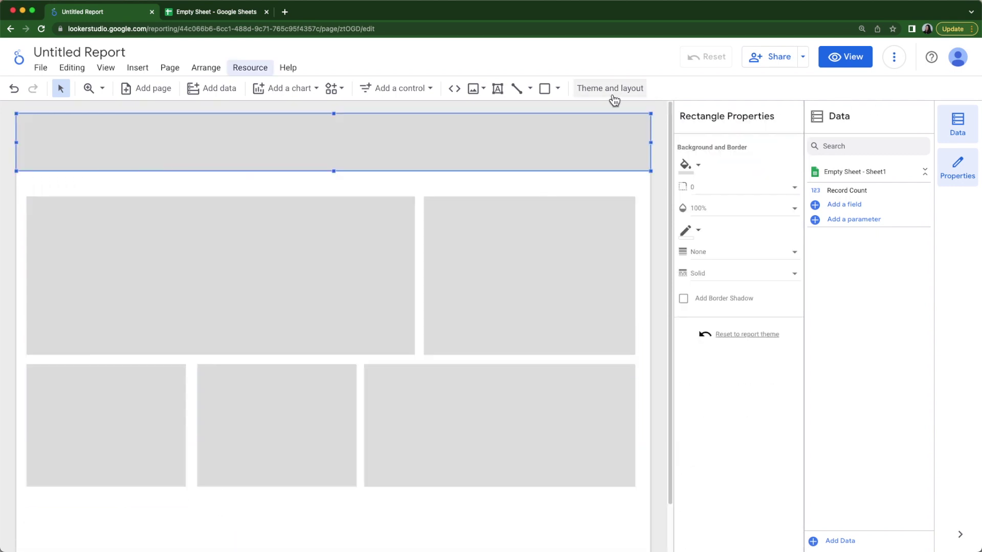
Start customising the current theme from the Theme and layout settings.
click(610, 89)
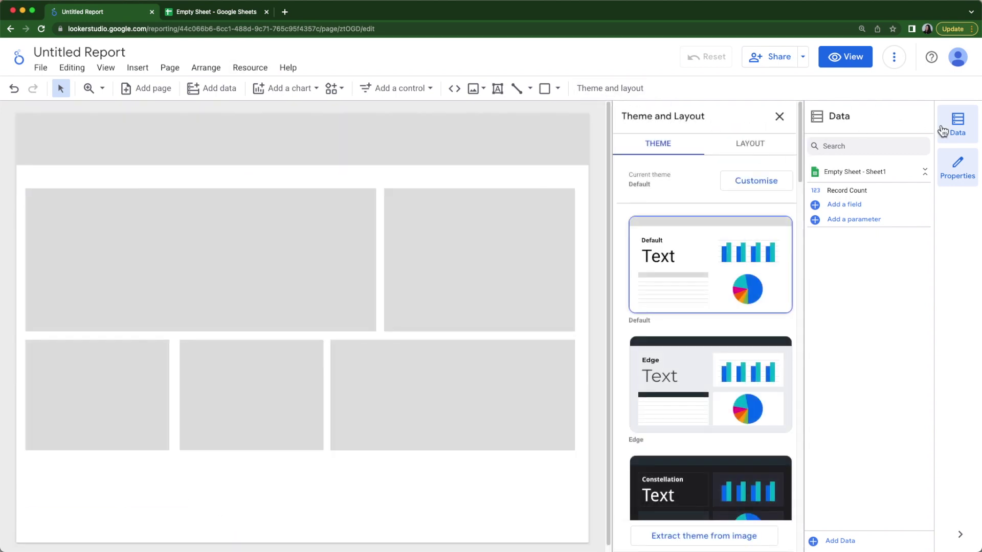
click(945, 135)
click(957, 164)
click(623, 91)
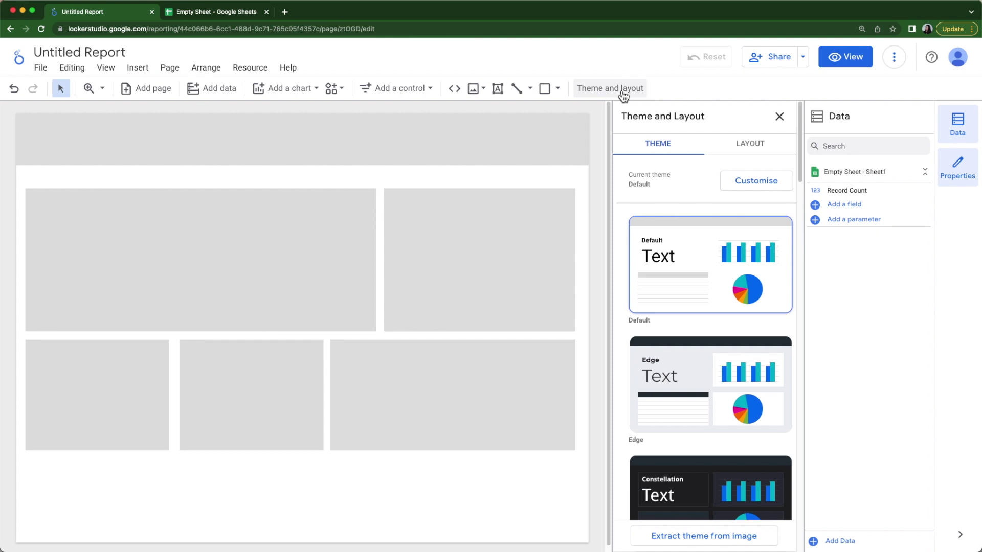
click(778, 188)
scroll(776, 186, down, 10)
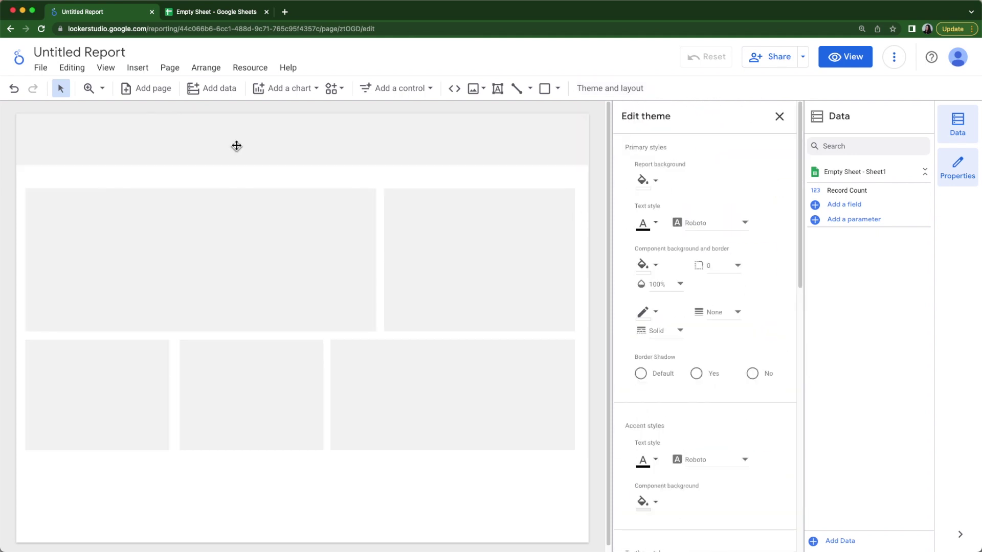
Add a 'Dashboard Template' title text box in the header, sized to 44px.
click(237, 146)
click(498, 88)
drag(35, 129, 385, 156)
click(762, 166)
click(774, 243)
text(Dashboard Template)
key(ctrl+a)
click(762, 166)
key(ctrl+a)
Copy the title box below as 'Description of the Dash' and pick a custom theme colour.
key(ctrl+c)
key(ctrl+v)
double_click(109, 153)
key(ctrl+a)
text(Description of the Dash)
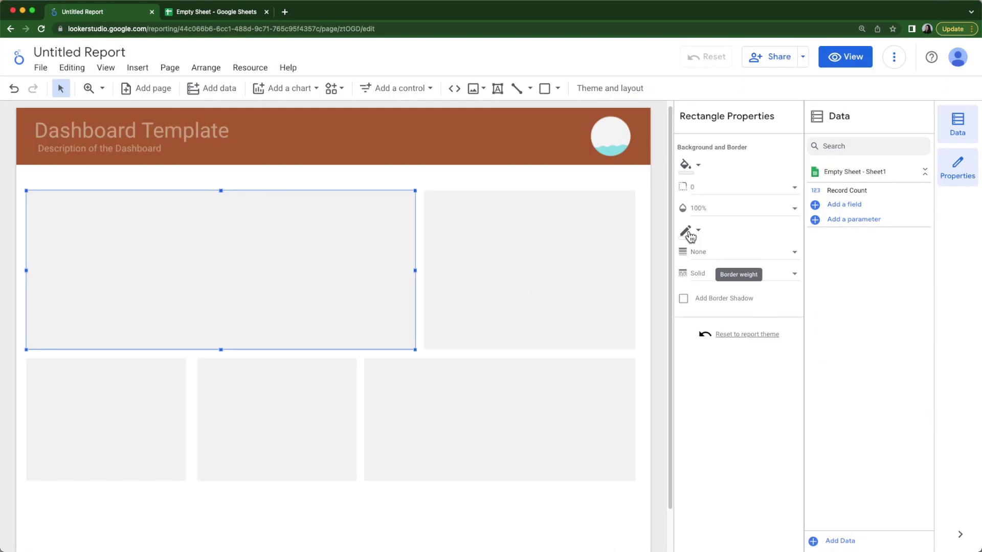
click(647, 213)
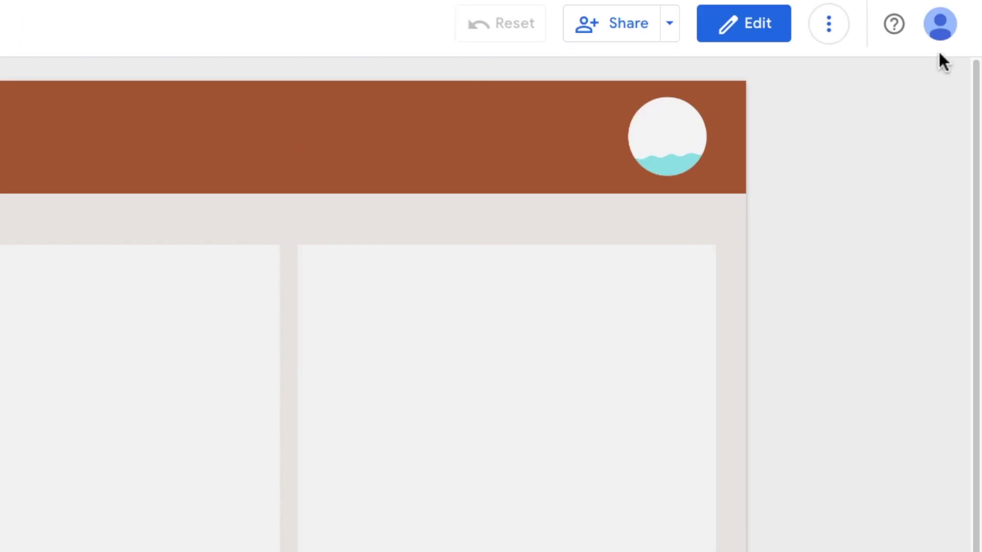
Make a copy of the branded template report from its More options menu.
click(829, 23)
click(877, 137)
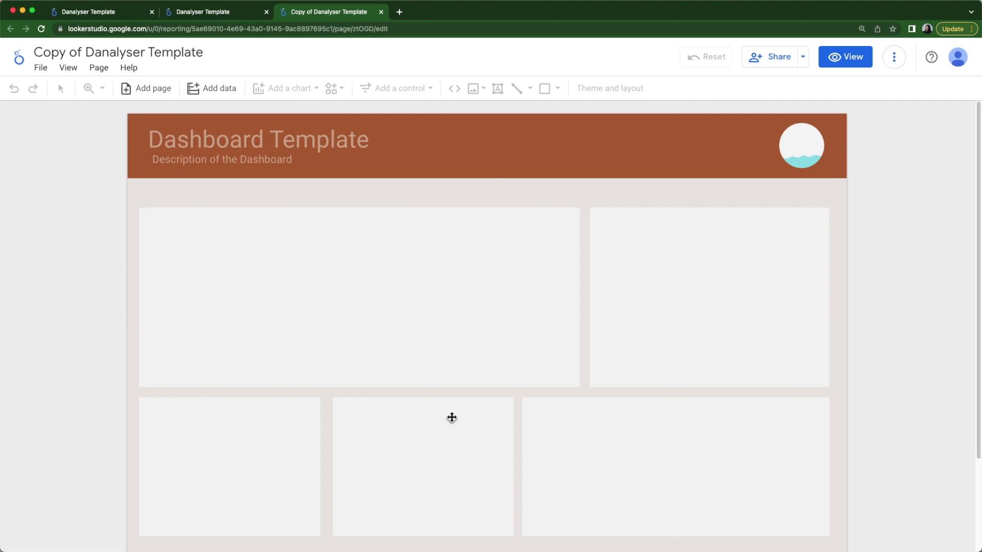
scroll(533, 425, down, 2)
scroll(537, 423, up, 2)
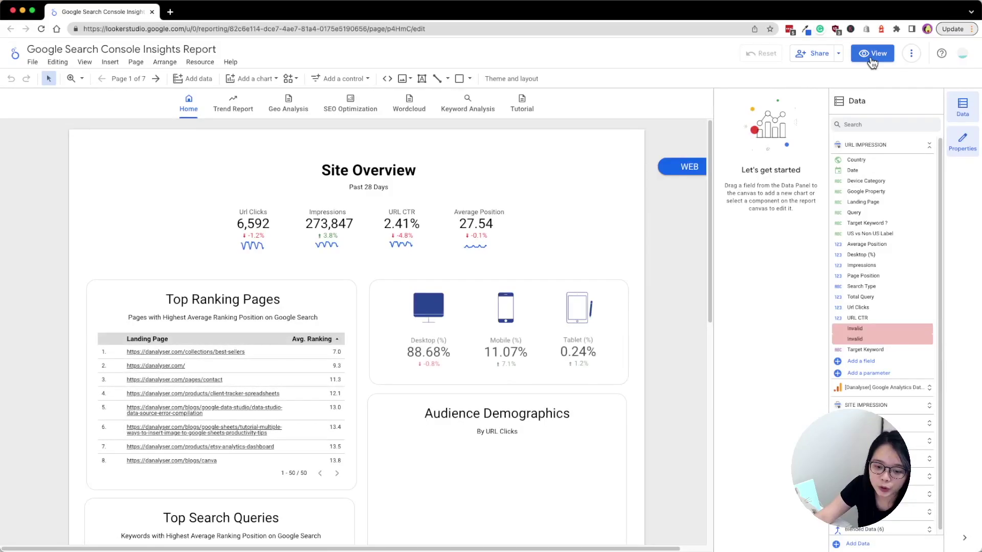
Switch the Google Search Console Insights Report to View mode and scroll through it.
click(873, 54)
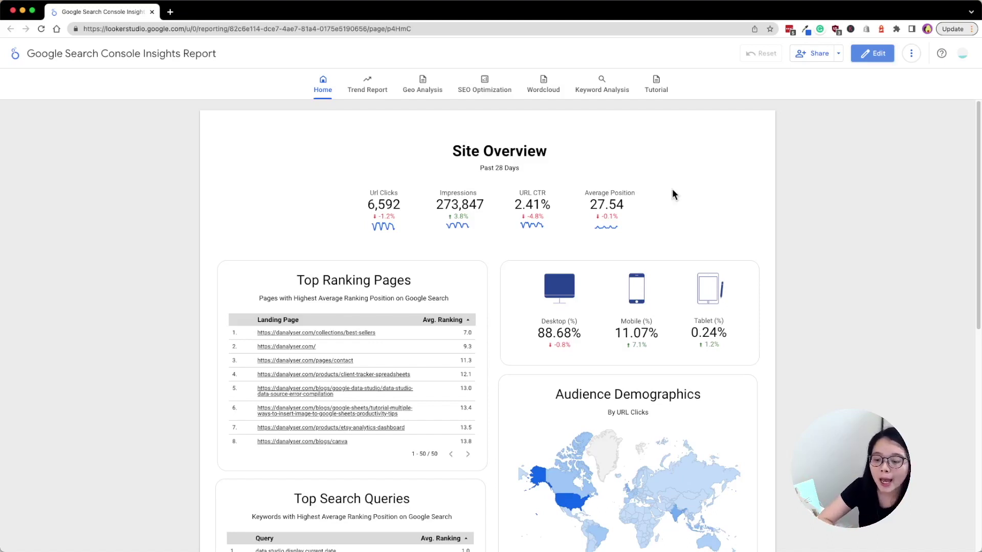
scroll(765, 277, down, 2)
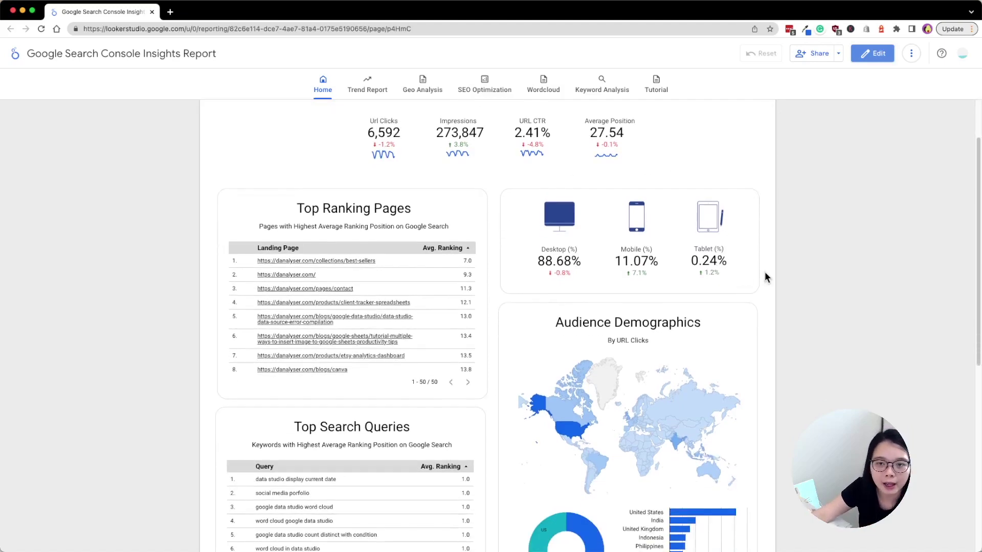
scroll(765, 272, down, 2)
scroll(765, 271, up, 4)
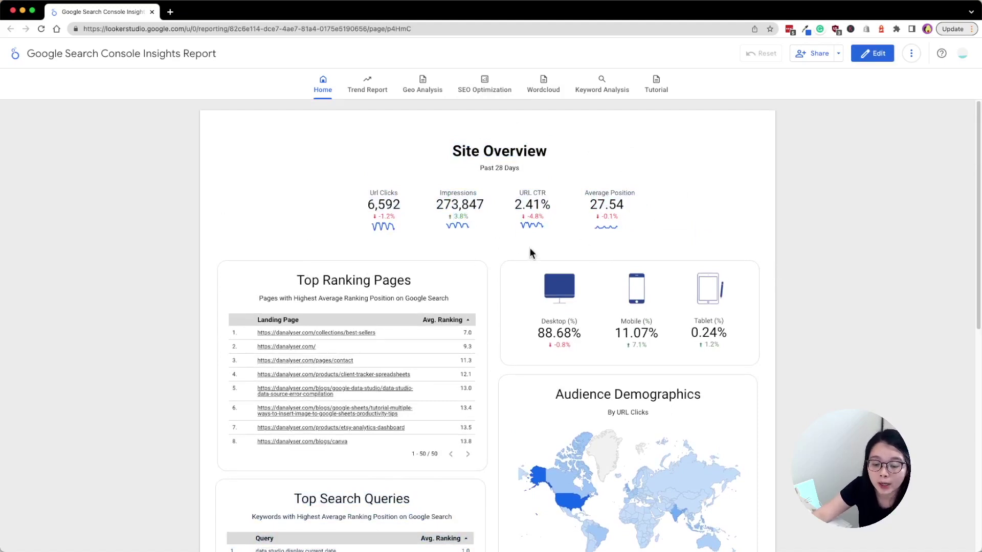
scroll(662, 235, down, 2)
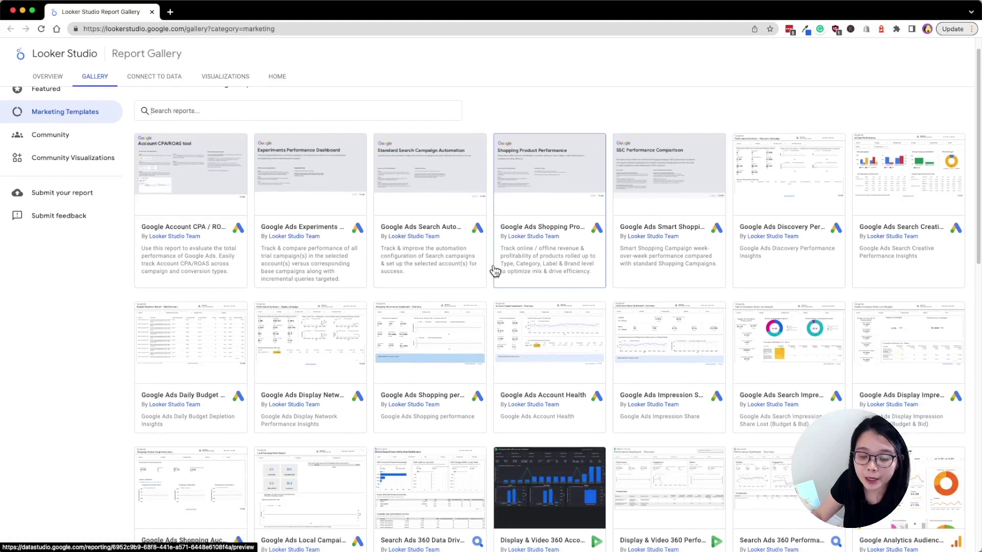
Scroll through the Report Gallery's Marketing Templates cards, briefly highlighting the page title.
scroll(494, 271, down, 1)
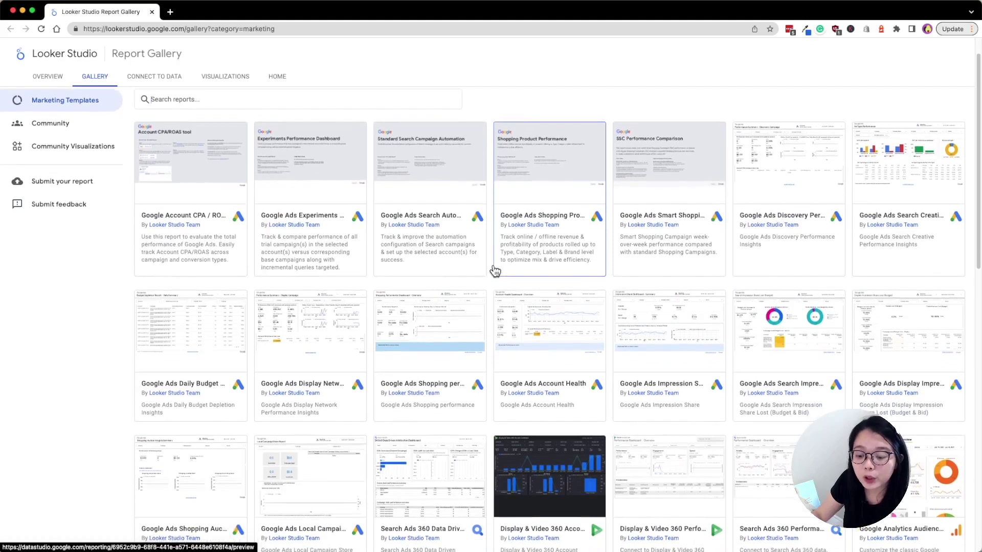
drag(124, 53, 183, 53)
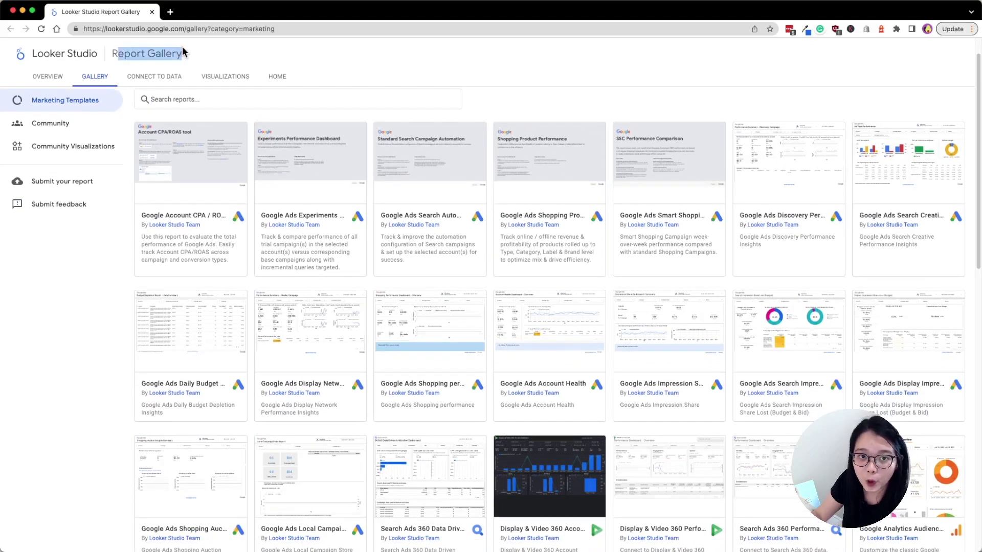
click(537, 63)
scroll(526, 220, down, 3)
scroll(526, 220, down, 2)
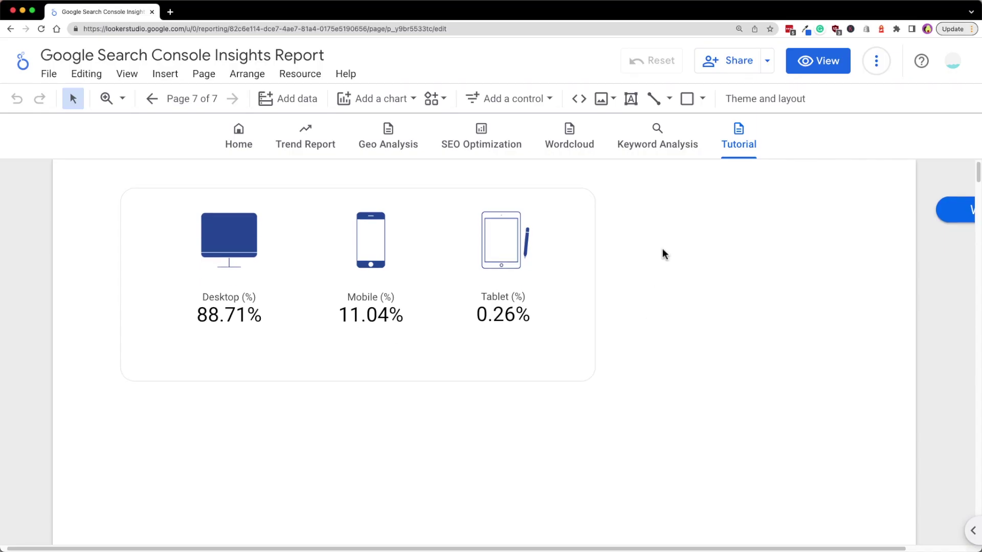
Paste a copy of the Desktop, Mobile and Tablet scorecards lower, undo, redo, then select all.
drag(674, 181, 146, 382)
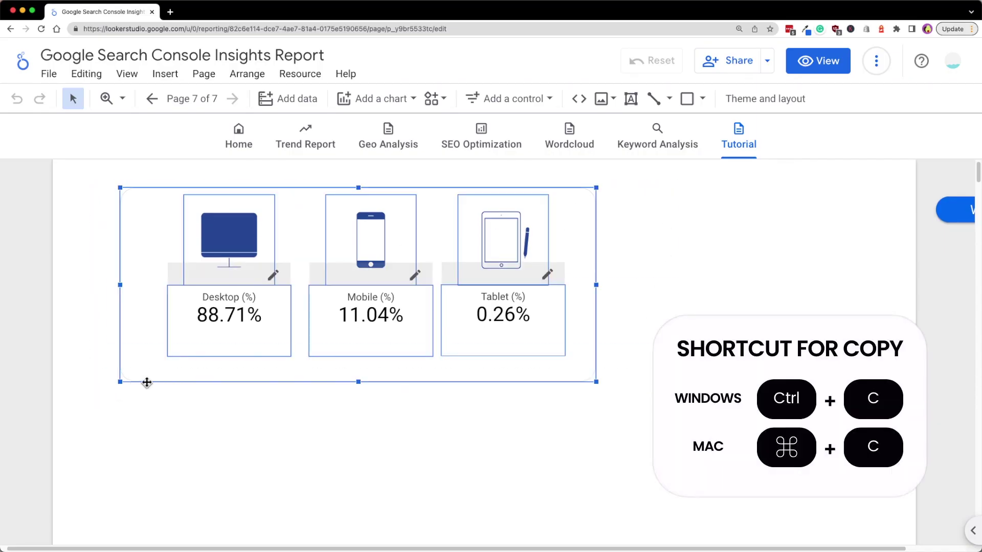
key(super+v)
drag(329, 373, 312, 545)
key(super+z)
key(super+z)
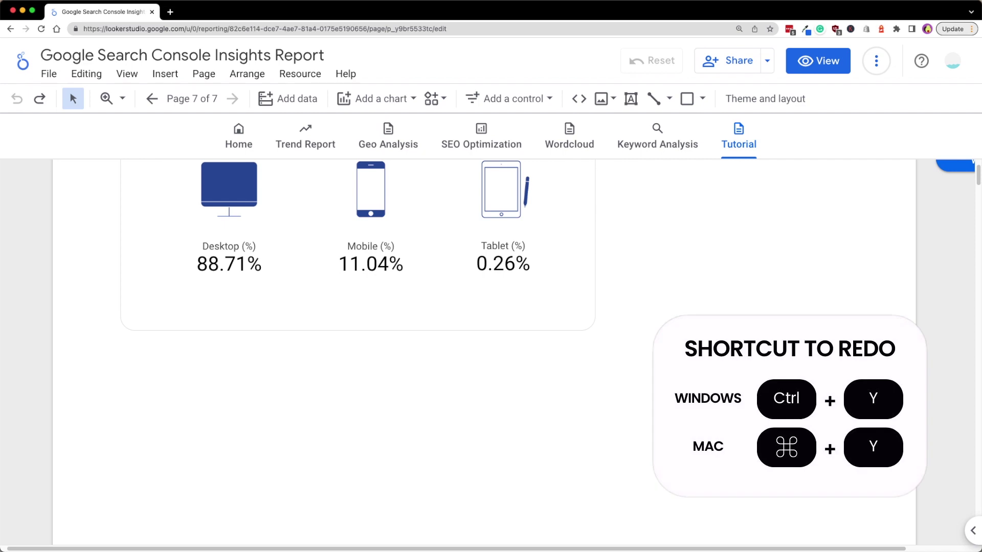
key(super+y)
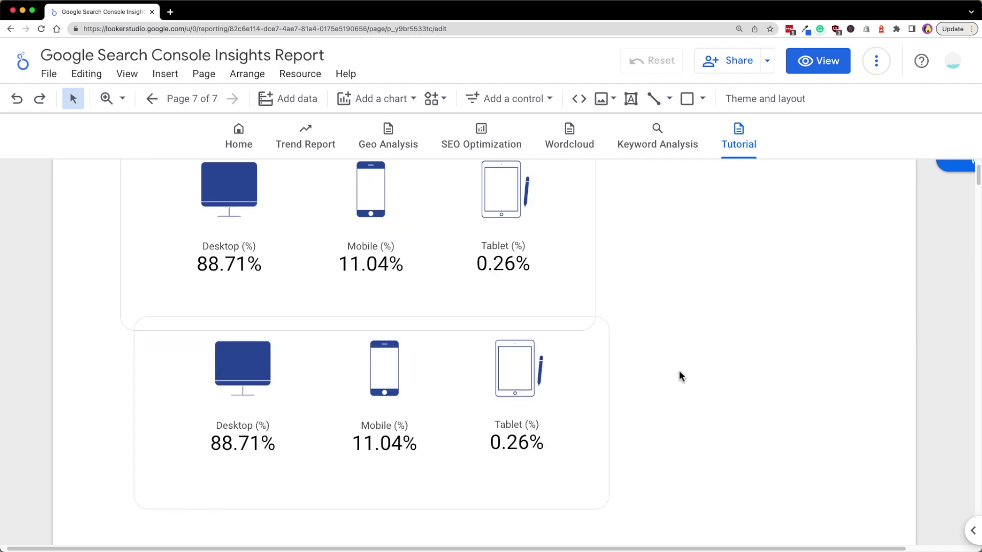
scroll(716, 284, up, 2)
key(super+a)
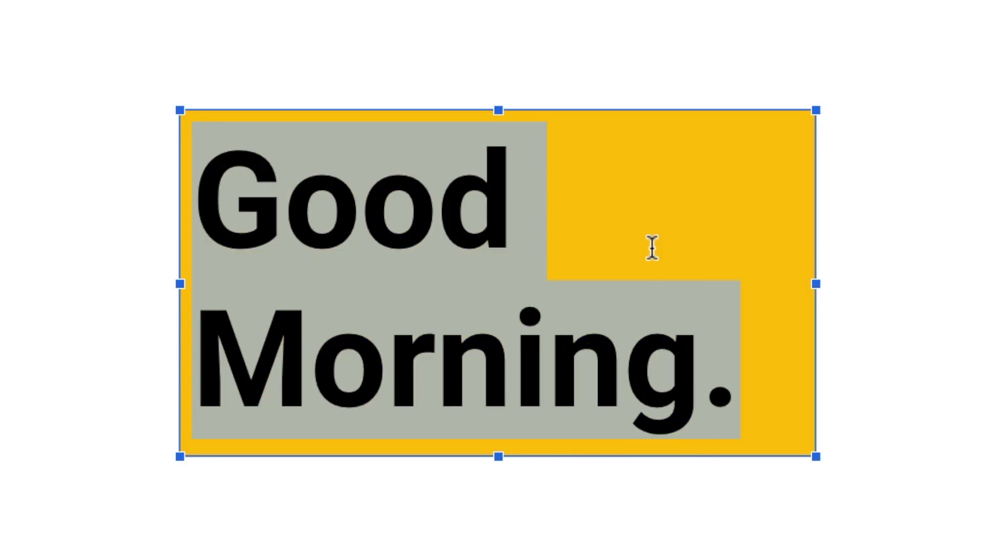
Toggle bold on and off for 'Good Morning.', then make it italic.
key(super+b)
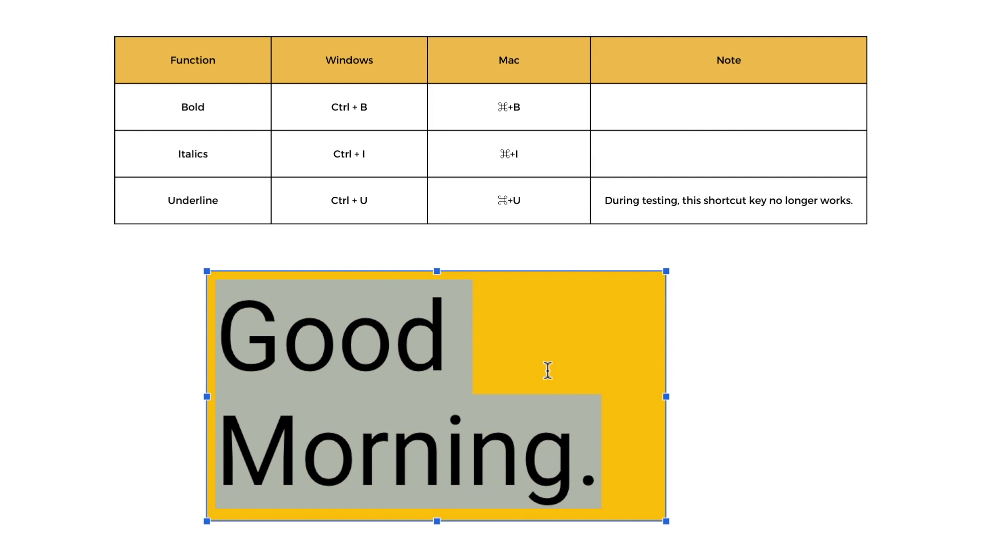
key(super+b)
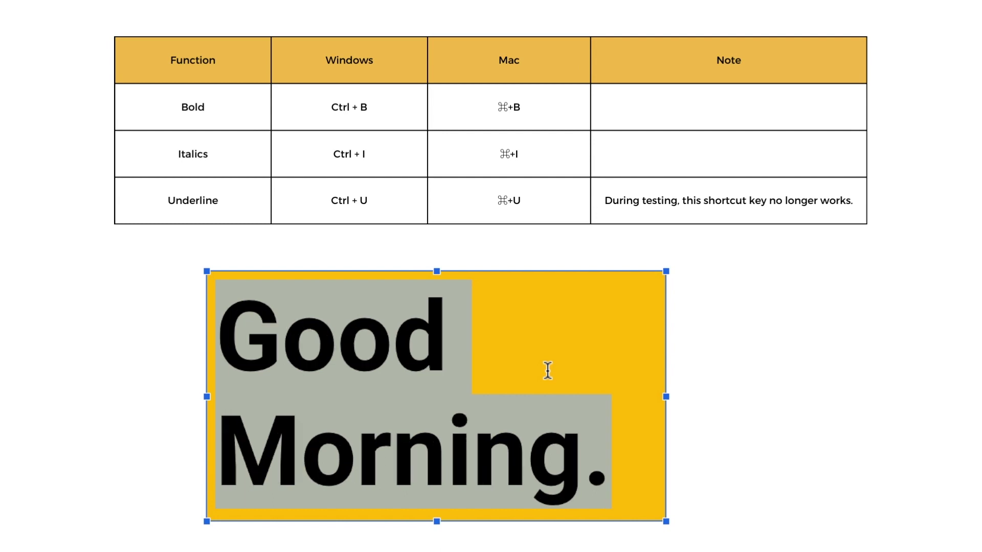
key(super+i)
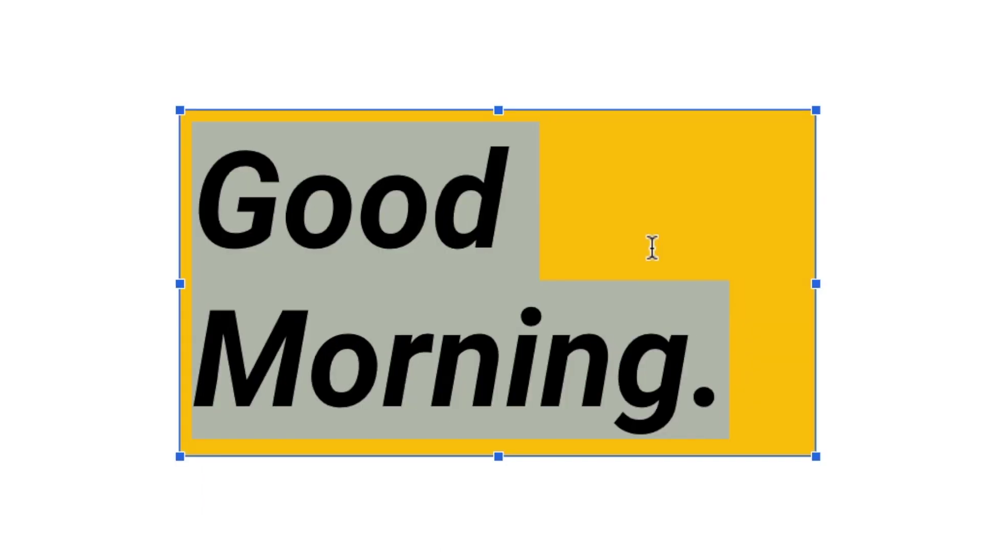